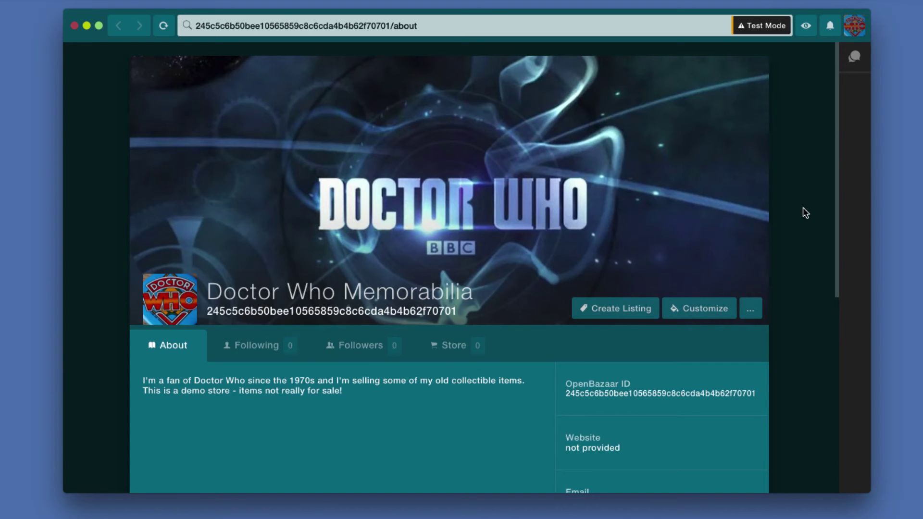
Create a new store listing and place the cursor in its empty Title field
left_click(612, 310)
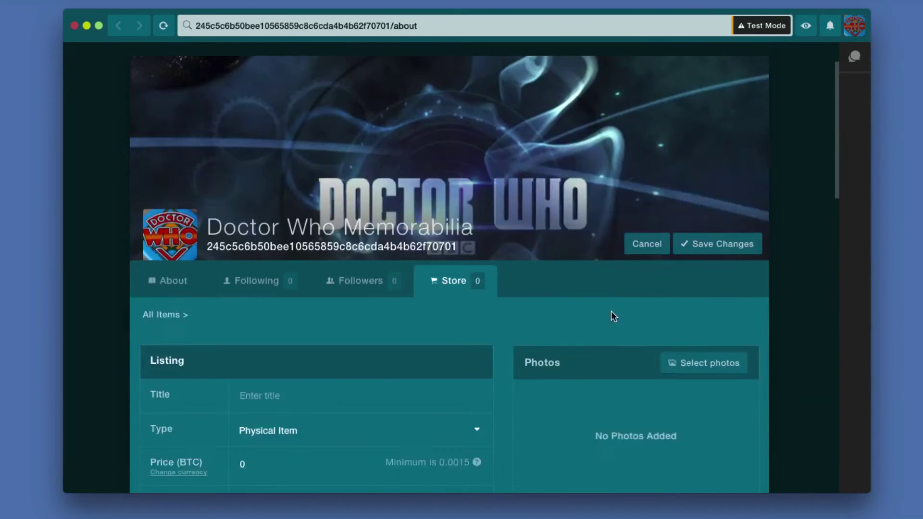
left_click(304, 151)
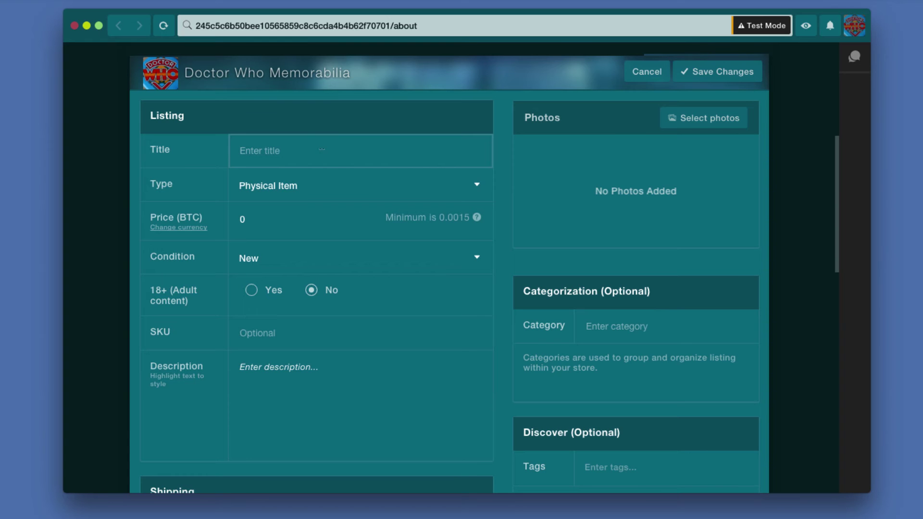
Title the listing 'Doctor Who 1970s Logo Badge' and open the listing Type options
type("Doctor Who 1970s Lo")
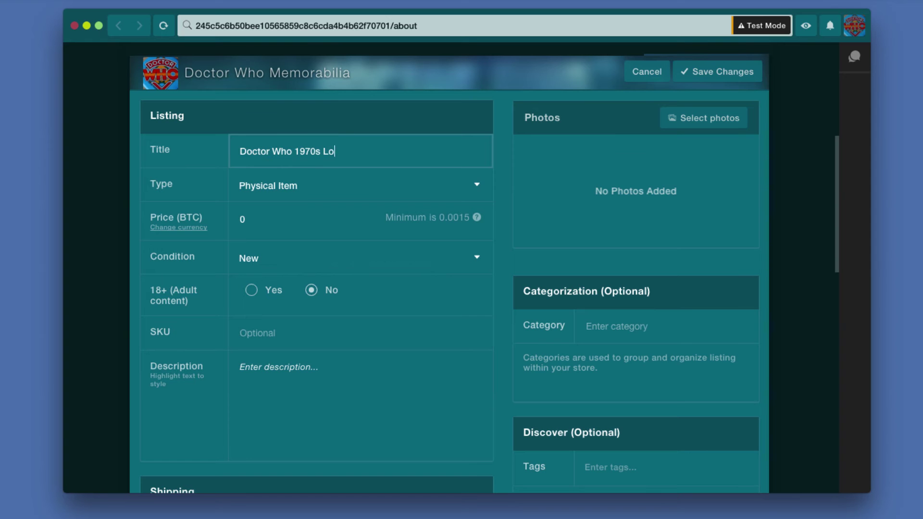
type("go Badge")
left_click(304, 188)
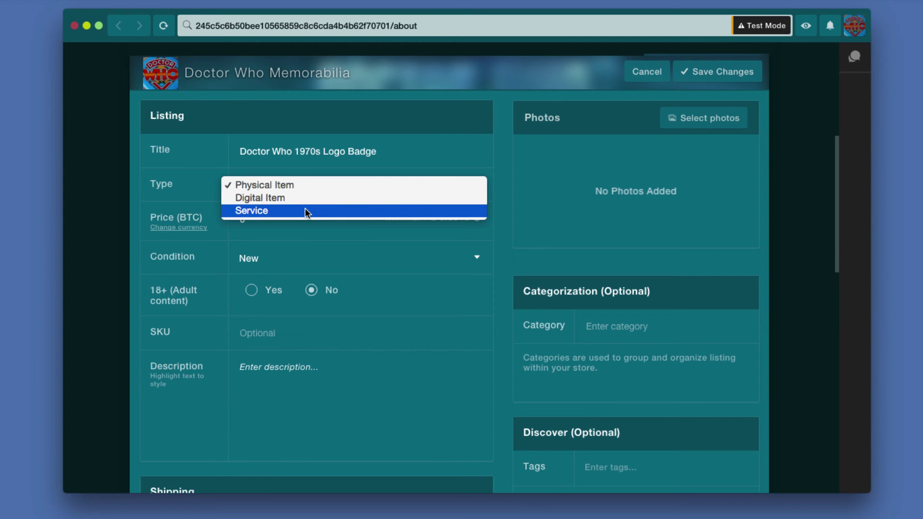
Keep type Physical Item, price the badge at 0.001 BTC, and set condition Used - Excellent
left_click(491, 208)
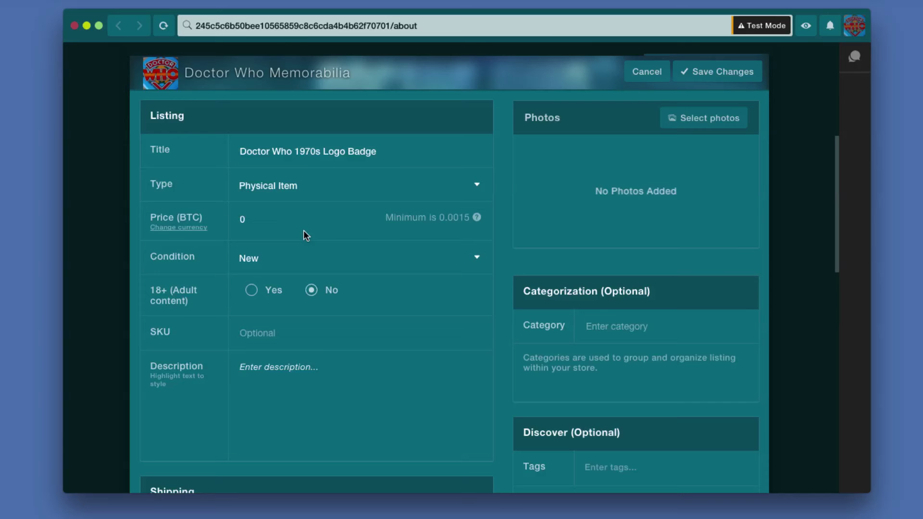
left_click(254, 219)
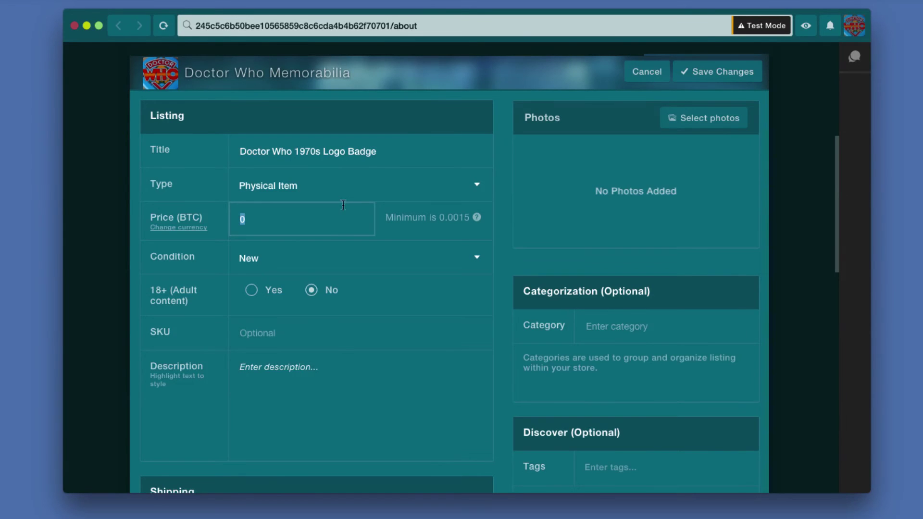
type("0.001")
left_click(301, 258)
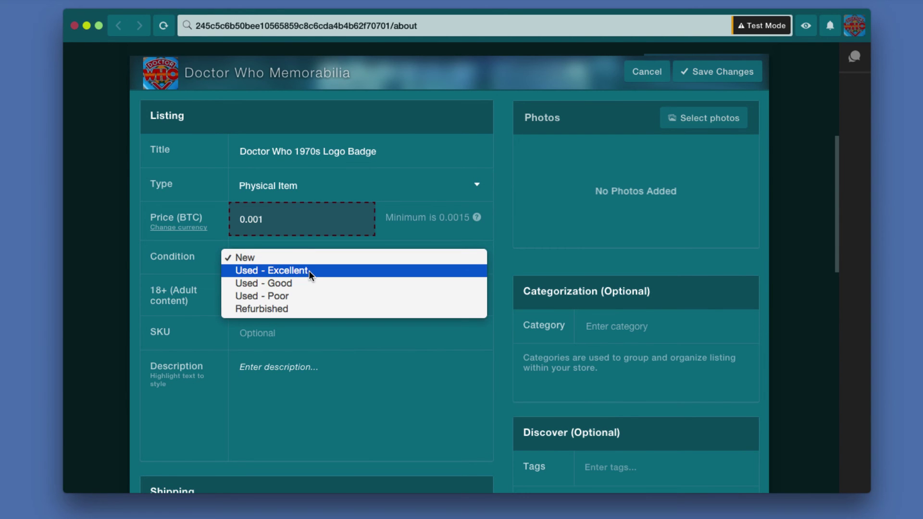
left_click(308, 270)
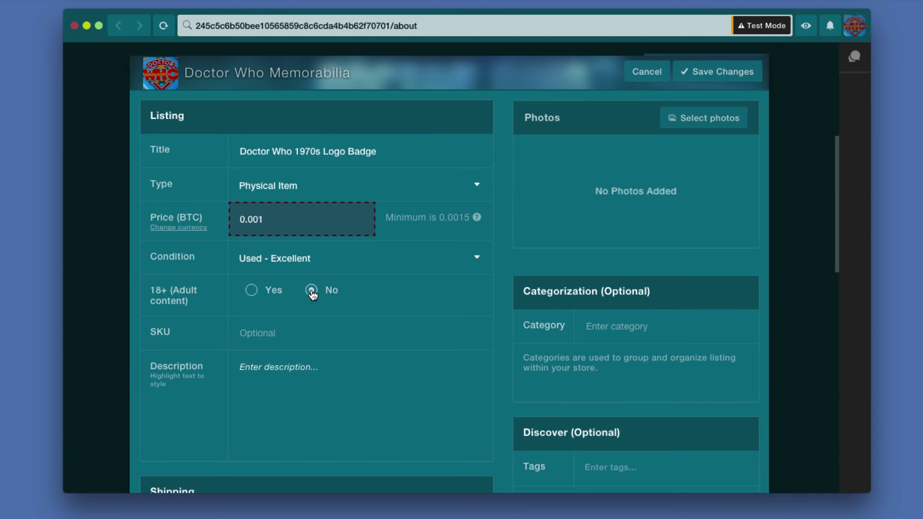
Finish the badge description, ending with it being bought new in the early 1980s
left_click(294, 335)
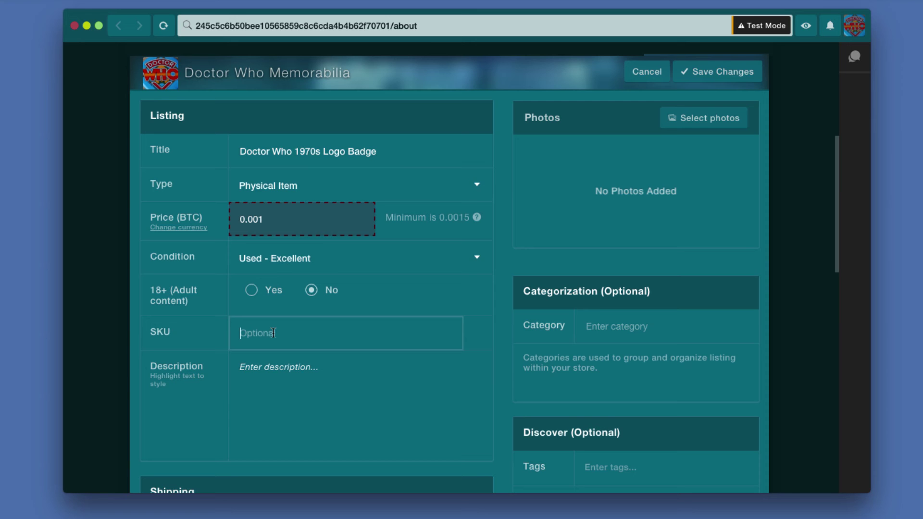
scroll(324, 338, "down", 1)
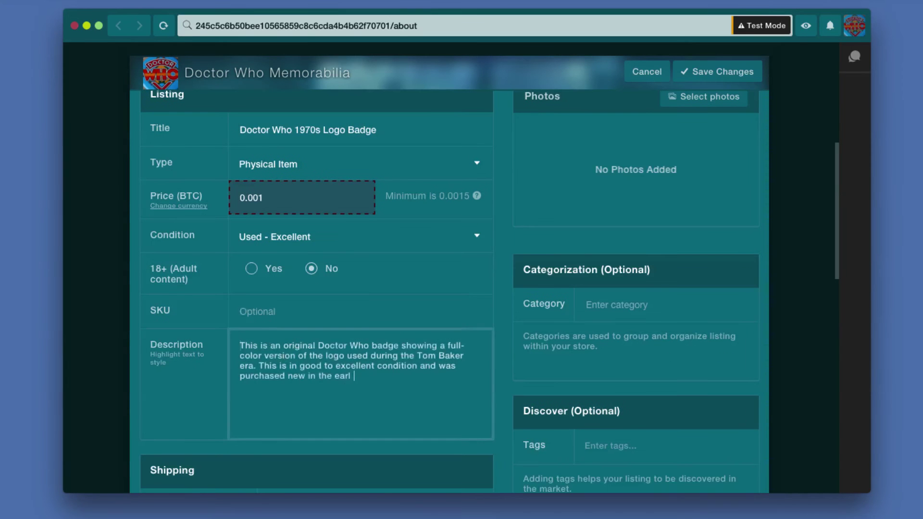
type("rly ")
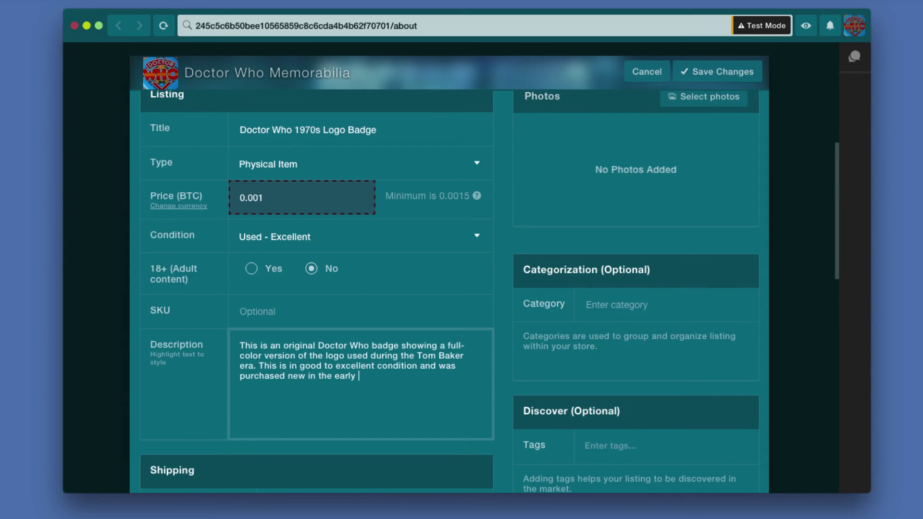
type("1980s.")
scroll(506, 227, "up", 2)
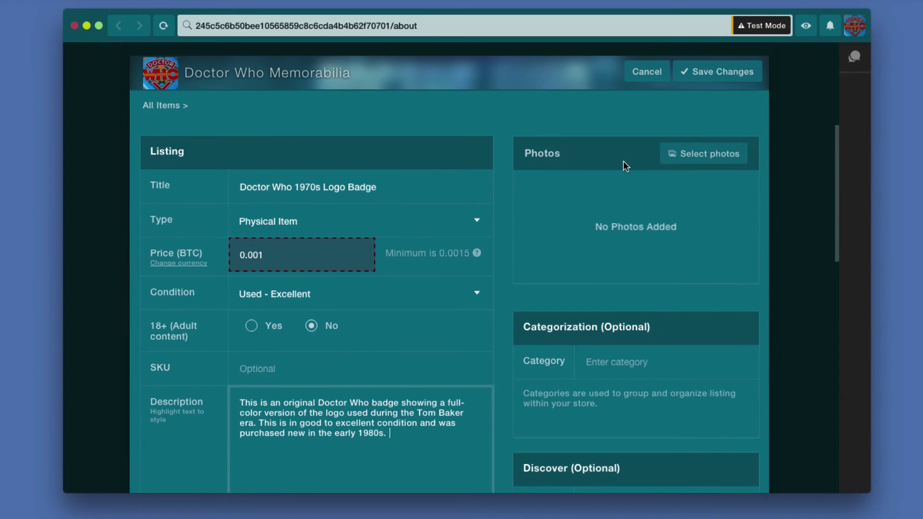
Attach photos 70s-logo-badge-front.JPG and 70s-logo-badge-back.JPG to the listing
left_click(706, 155)
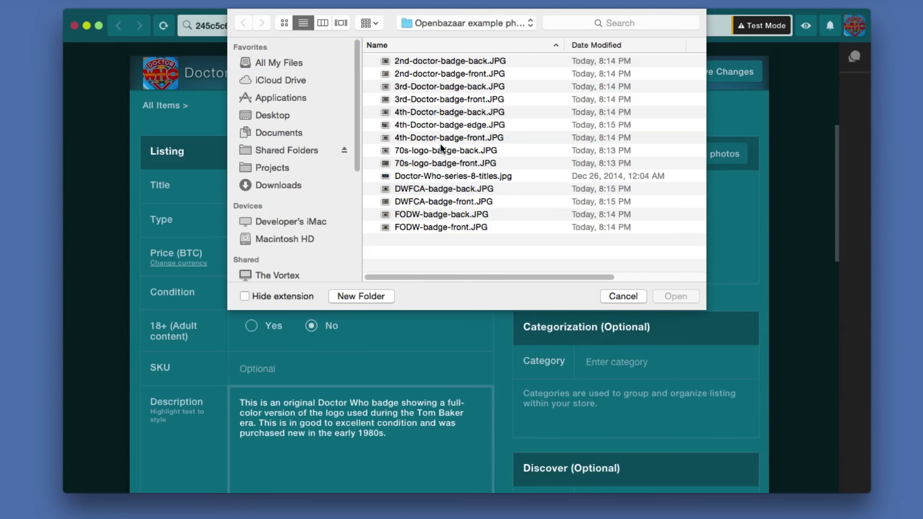
left_click(464, 150)
left_click(465, 163)
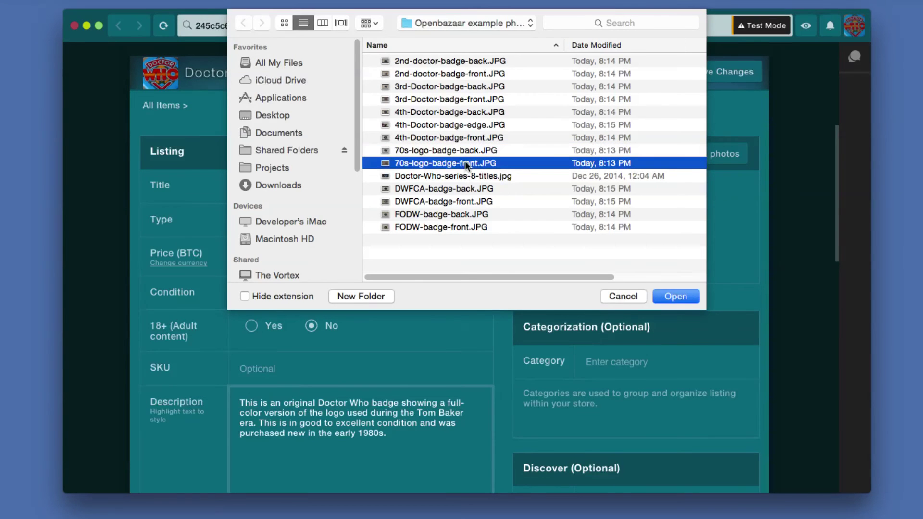
left_click(523, 150, "shift")
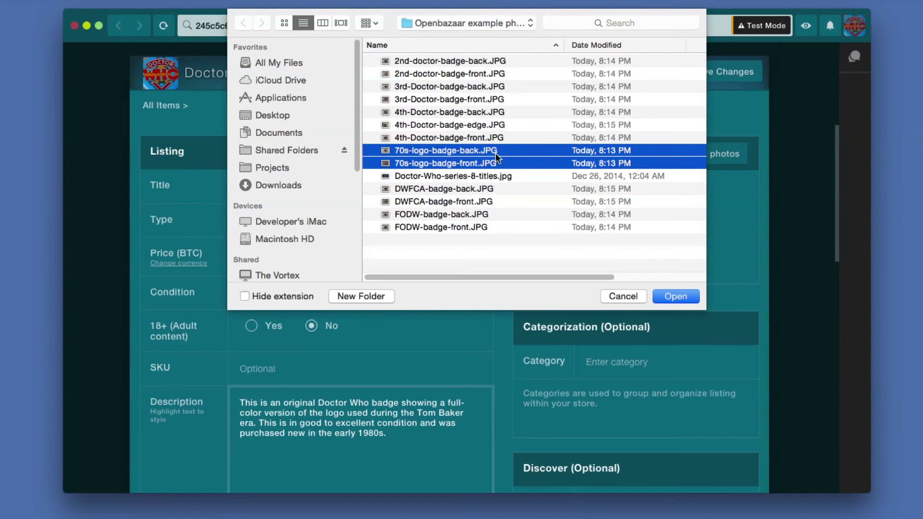
left_click(673, 295)
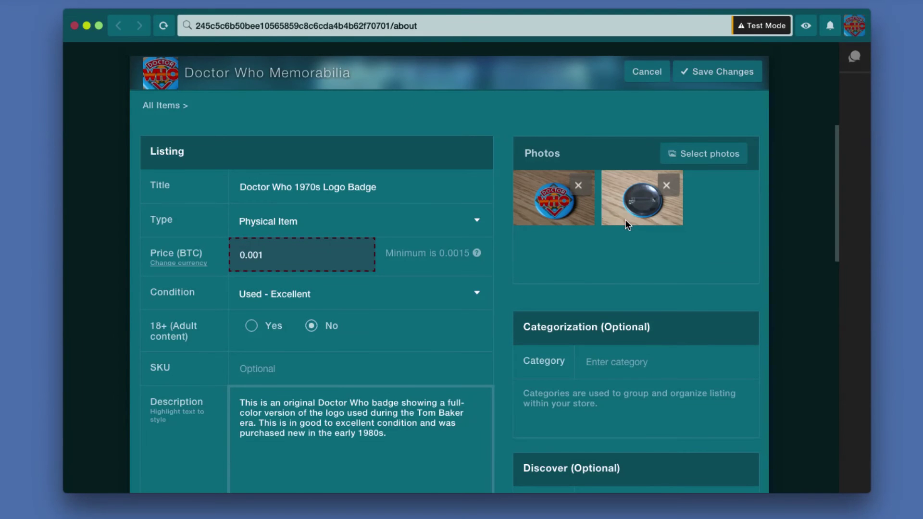
Review the filled form and click into the Categories field on the way down to Tags and Shipping
scroll(610, 263, "down", 8)
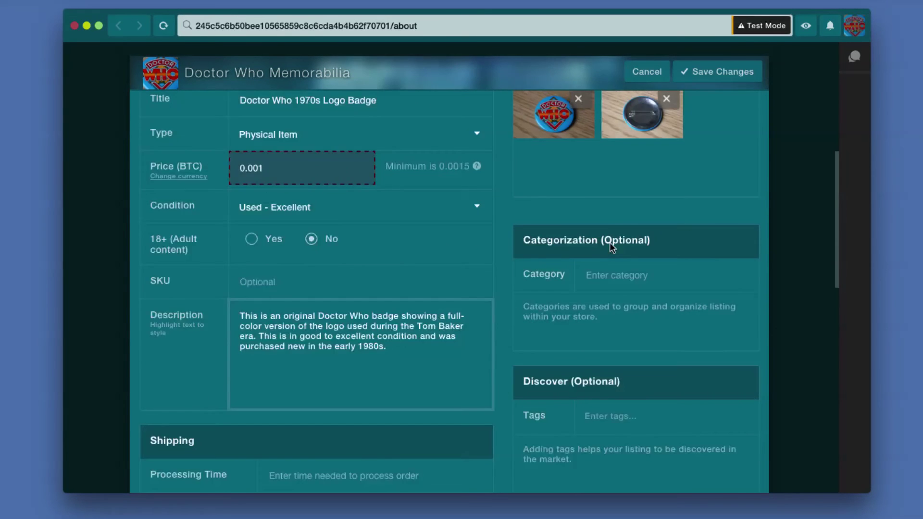
scroll(621, 178, "up", 2)
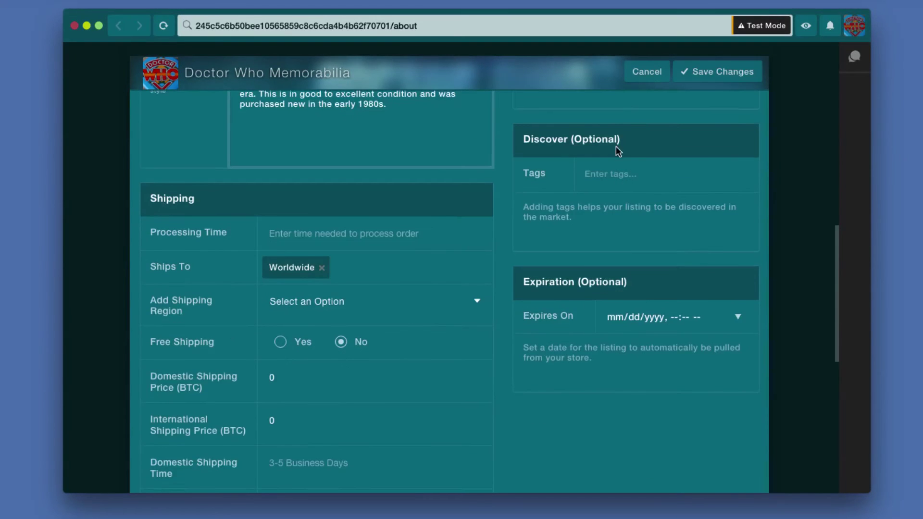
scroll(625, 173, "up", 3)
scroll(625, 177, "up", 5)
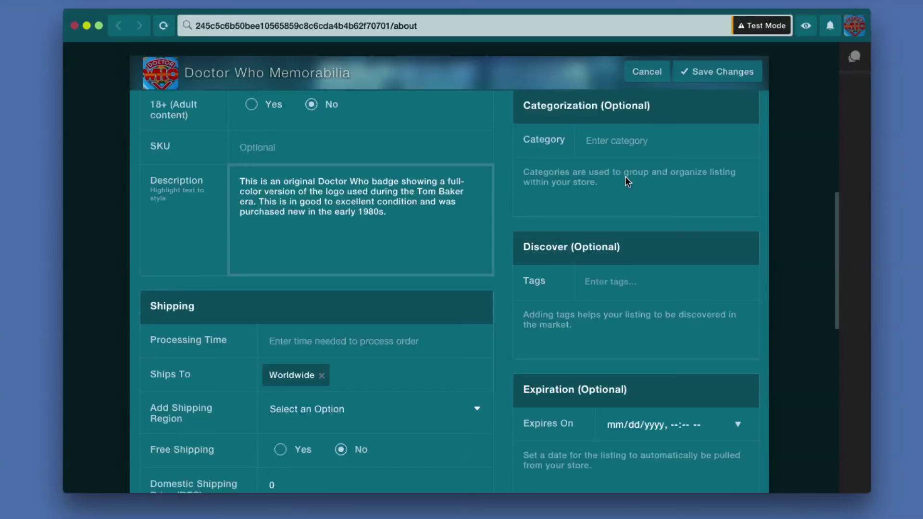
scroll(625, 177, "down", 1)
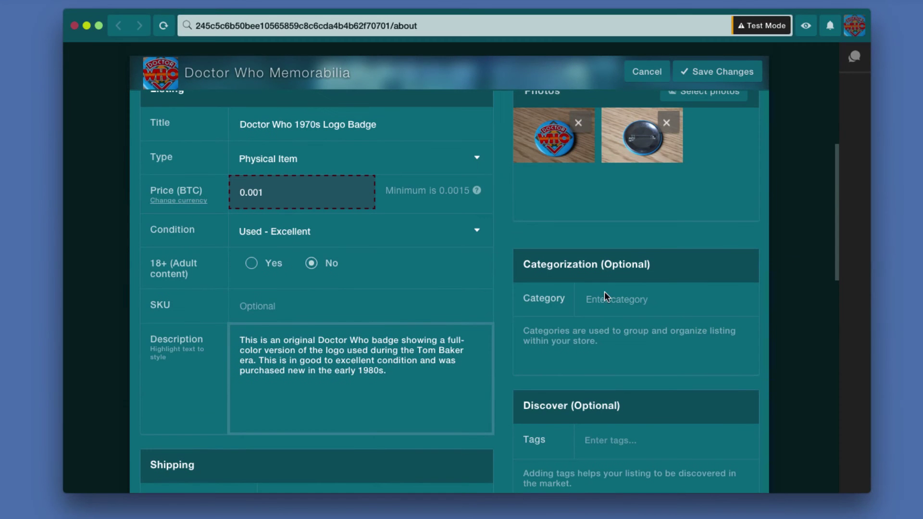
left_click(622, 299)
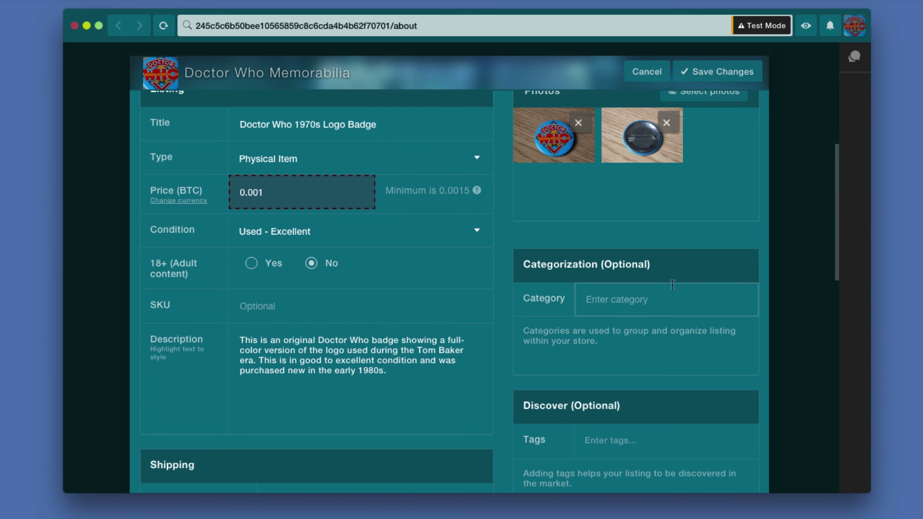
scroll(672, 287, "down", 1)
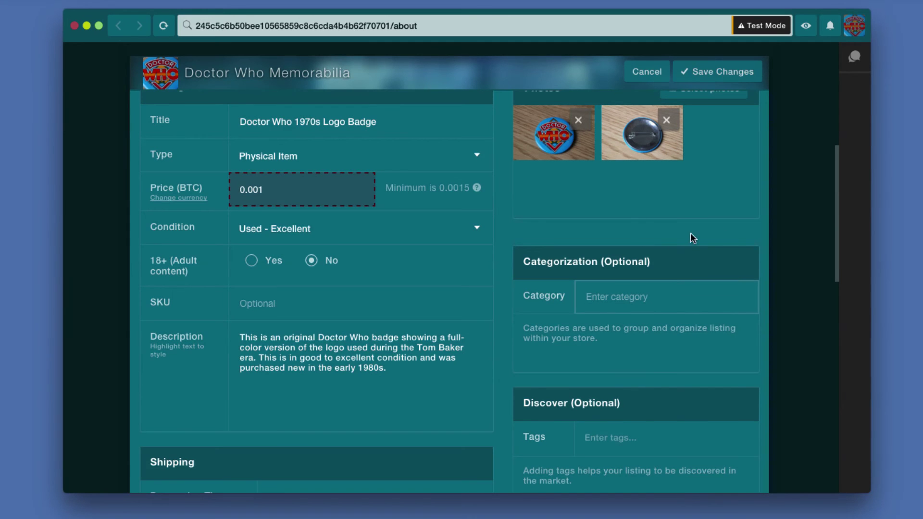
scroll(711, 282, "down", 3)
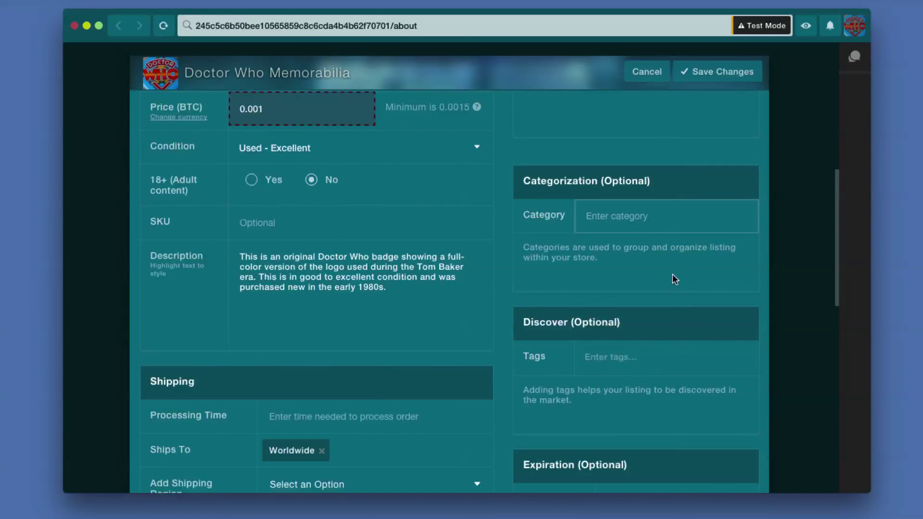
scroll(672, 276, "down", 2)
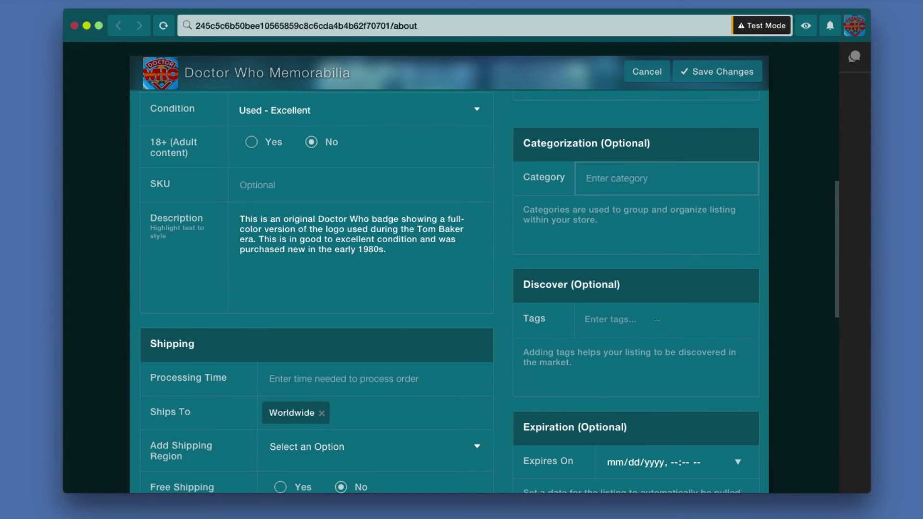
Add tags Doctor Who and logo, then paste badge, pins, memorabilia, scifi, Science Fiction, 1970s, collectible
left_click(650, 321)
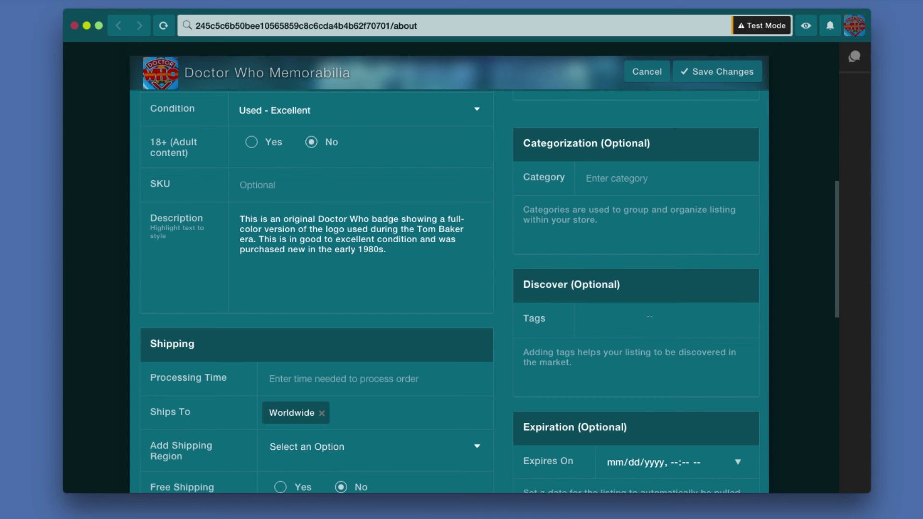
type("Doc")
type("toe")
key("BackSpace")
key("BackSpace")
type("r Who")
key("Return")
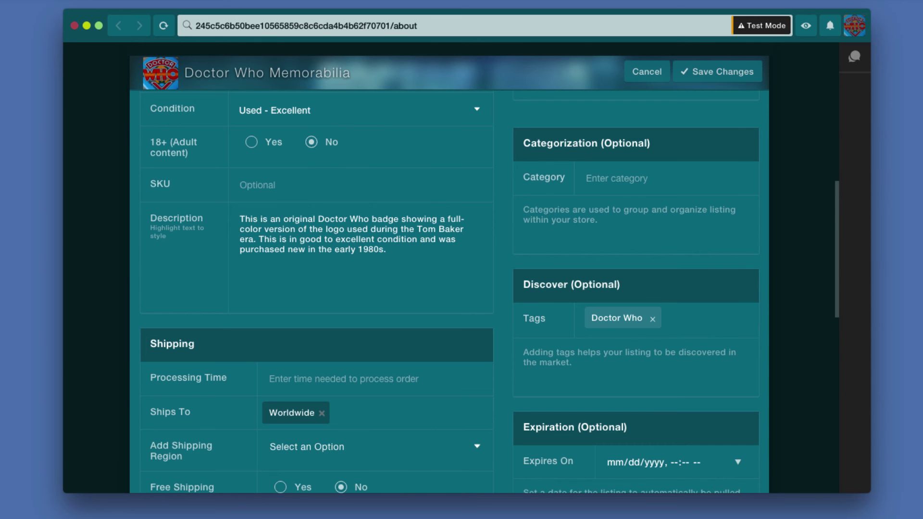
type("logo")
key("Return")
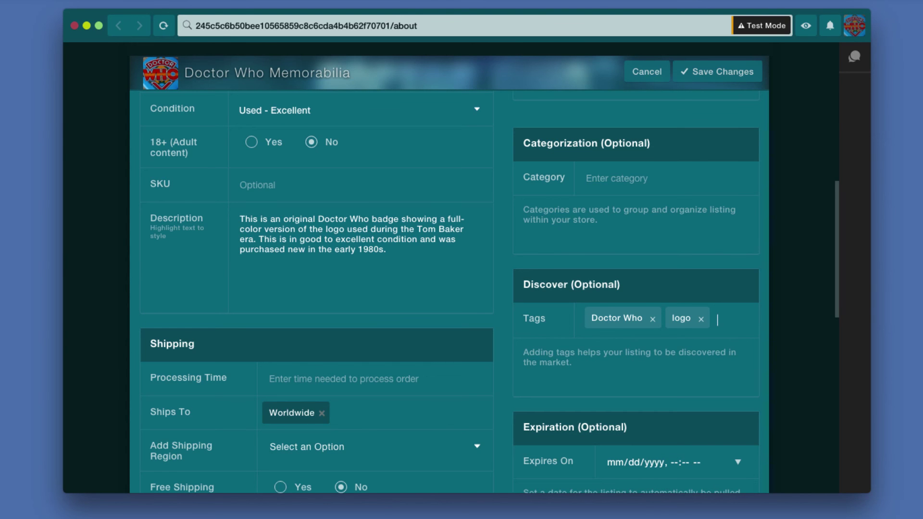
type("badge, pins, memorabilia, scifi, Science Fiction, 1970s, collectible")
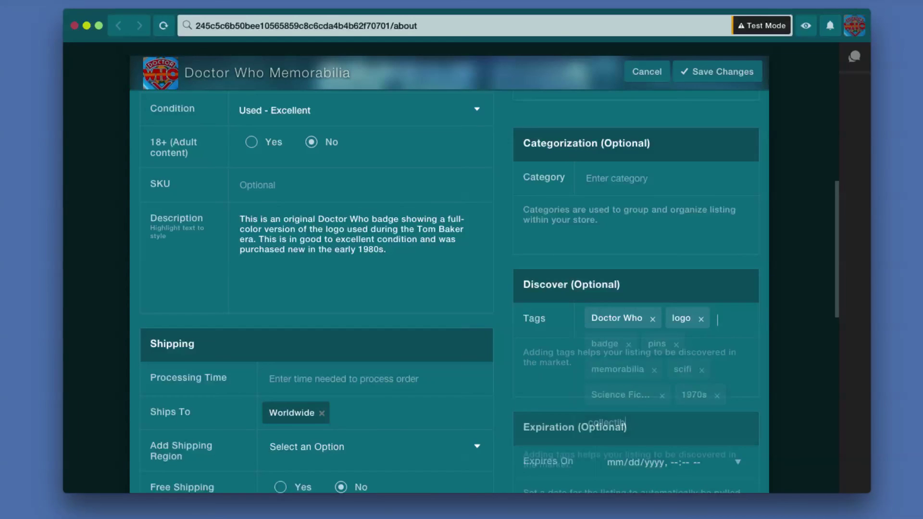
key("Return")
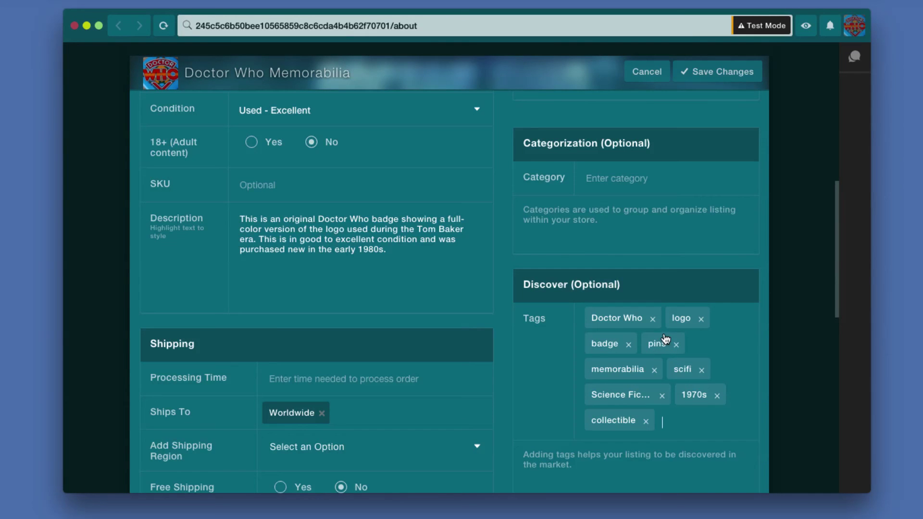
Enter '1-2 business days' as the shipping processing time
scroll(664, 338, "down", 1)
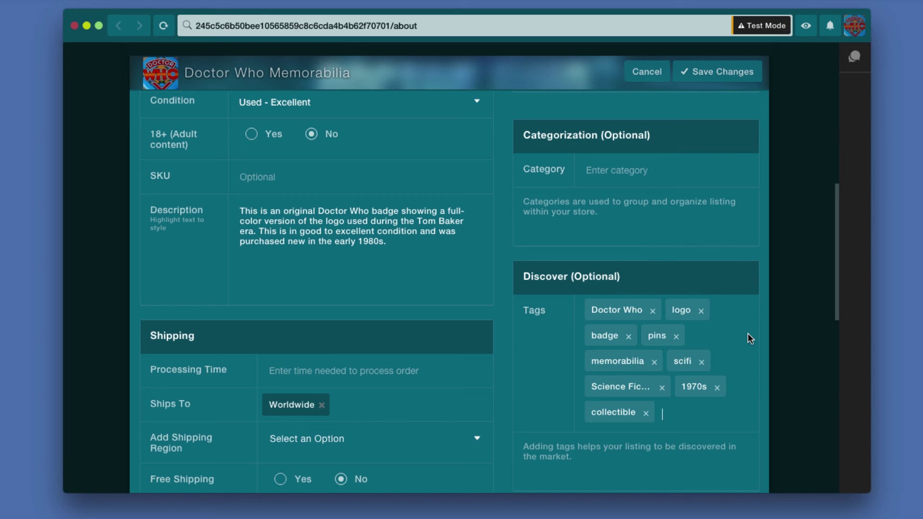
scroll(750, 339, "down", 1)
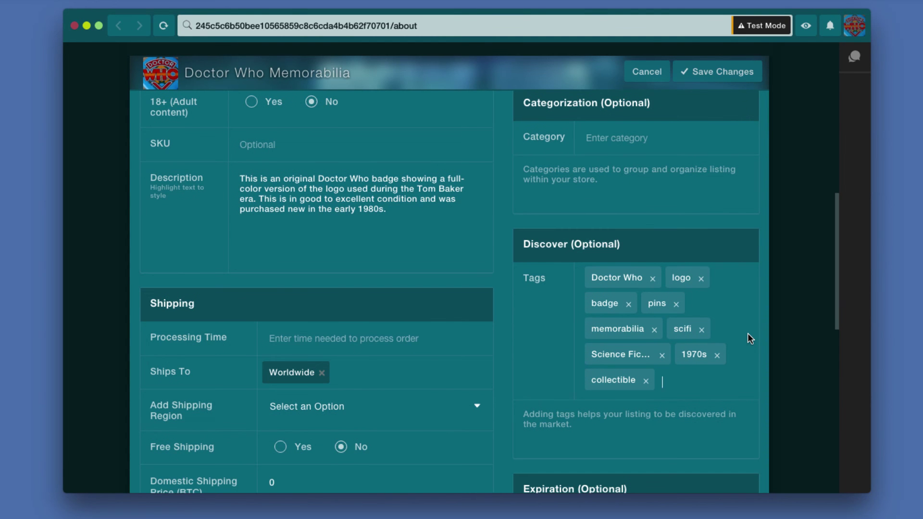
scroll(750, 338, "down", 5)
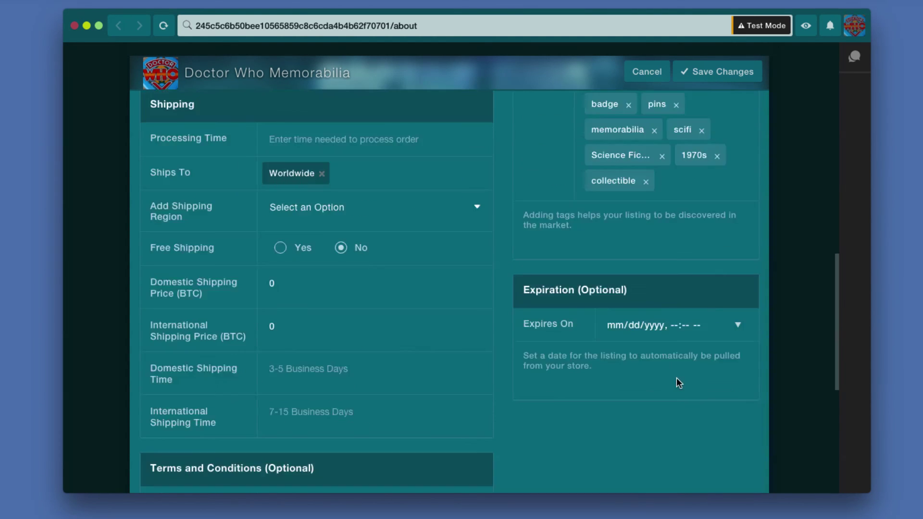
scroll(662, 289, "up", 1)
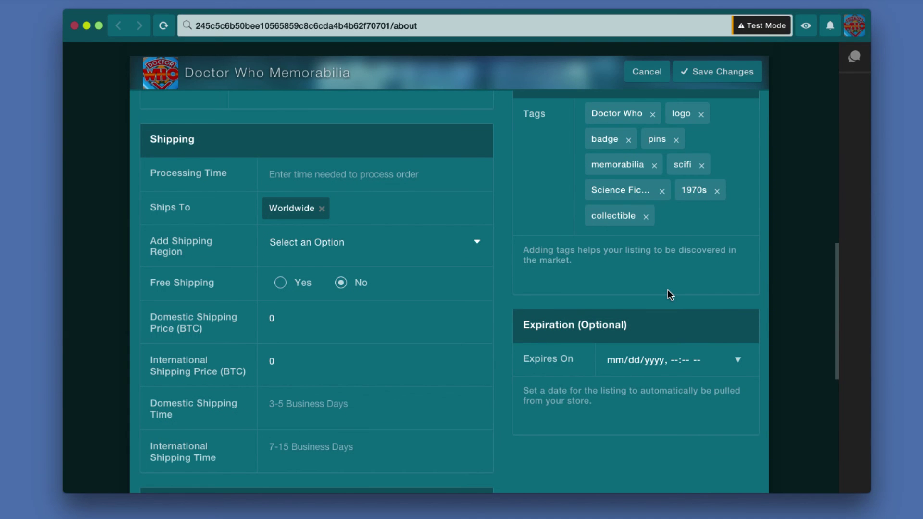
scroll(280, 189, "down", 1)
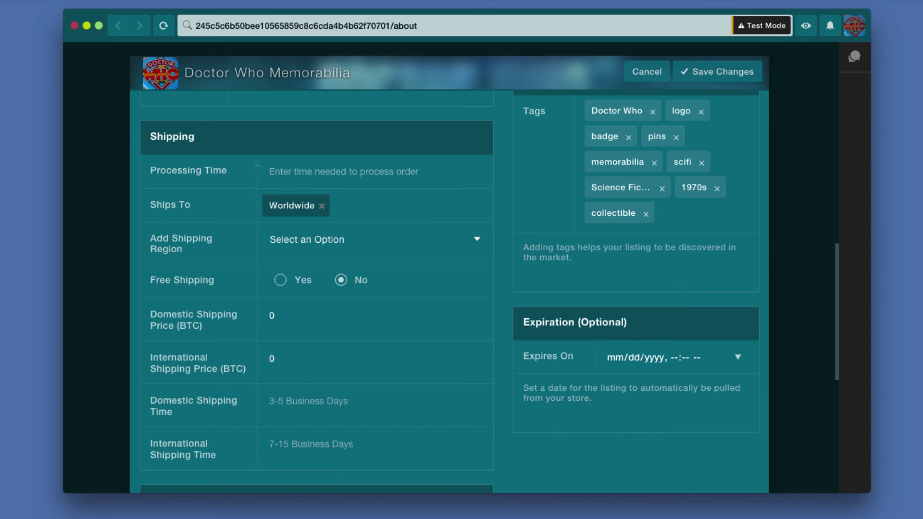
left_click(354, 172)
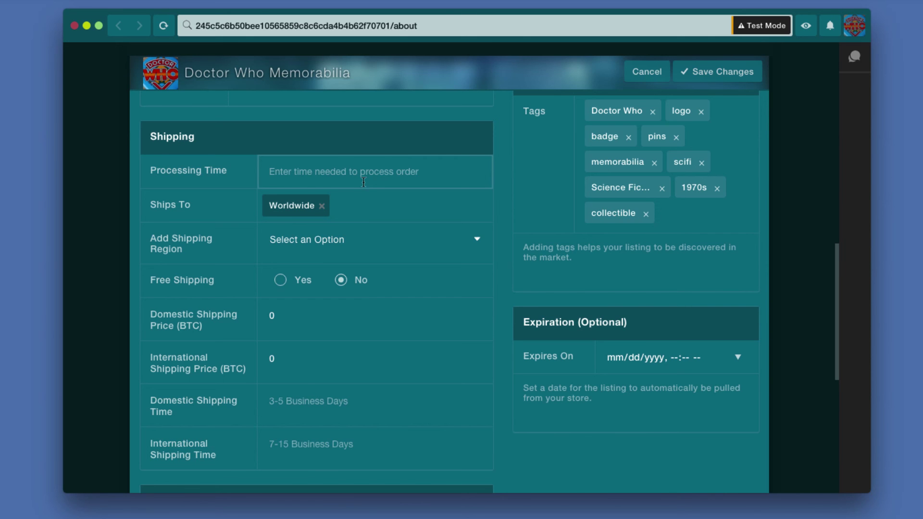
type("1-2")
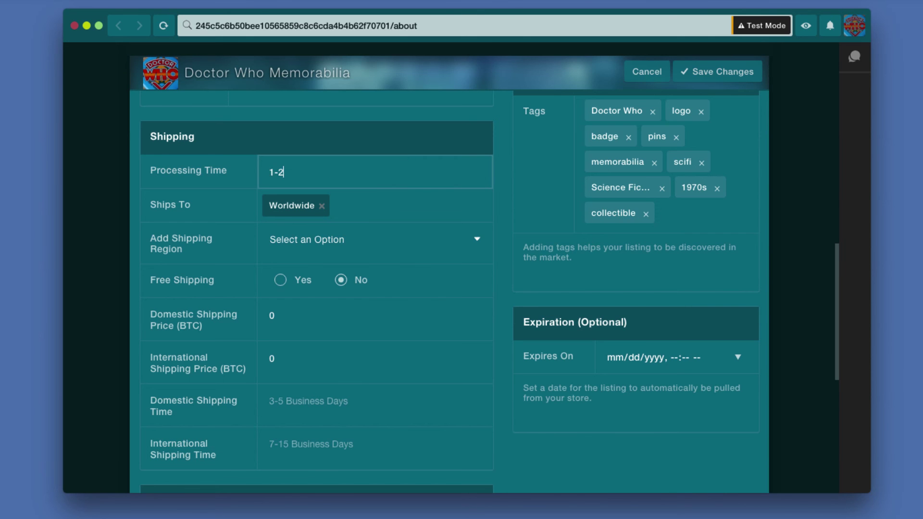
type(" business days")
Replace Worldwide with United States of America and United Kingdom as shipping destinations
left_click(324, 207)
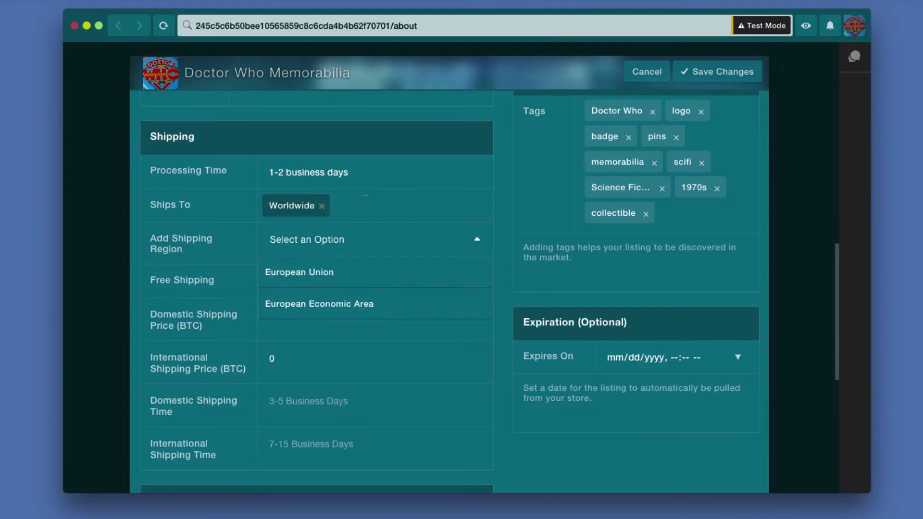
scroll(351, 293, "down", 1)
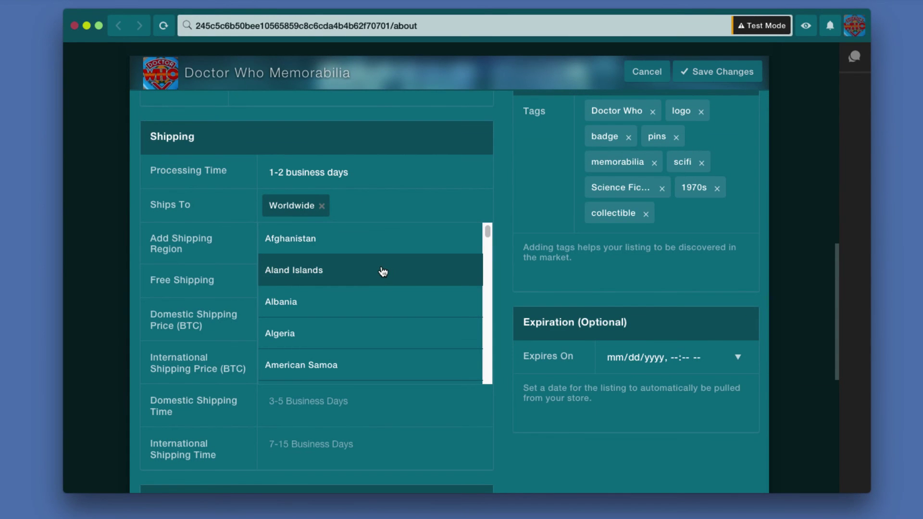
left_click(323, 211)
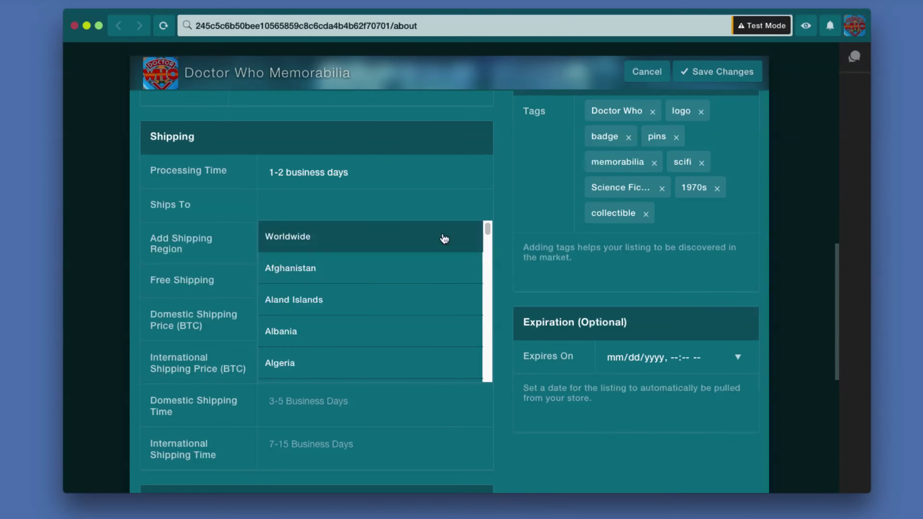
left_click_drag(486, 229, 485, 373)
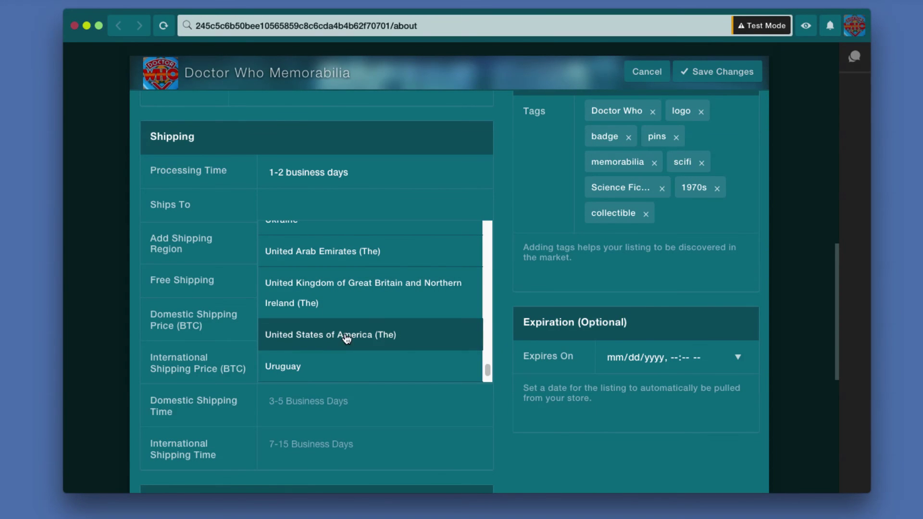
left_click(385, 336)
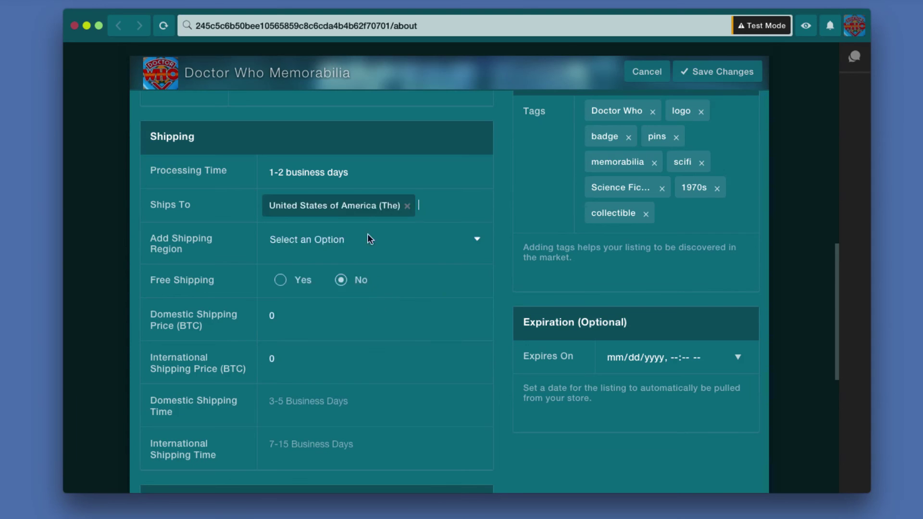
left_click(477, 241)
left_click_drag(488, 231, 489, 371)
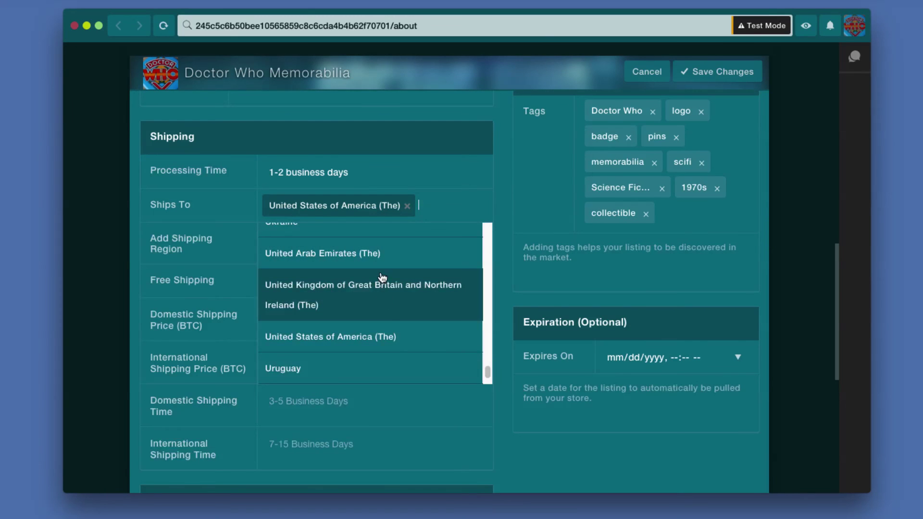
left_click(369, 304)
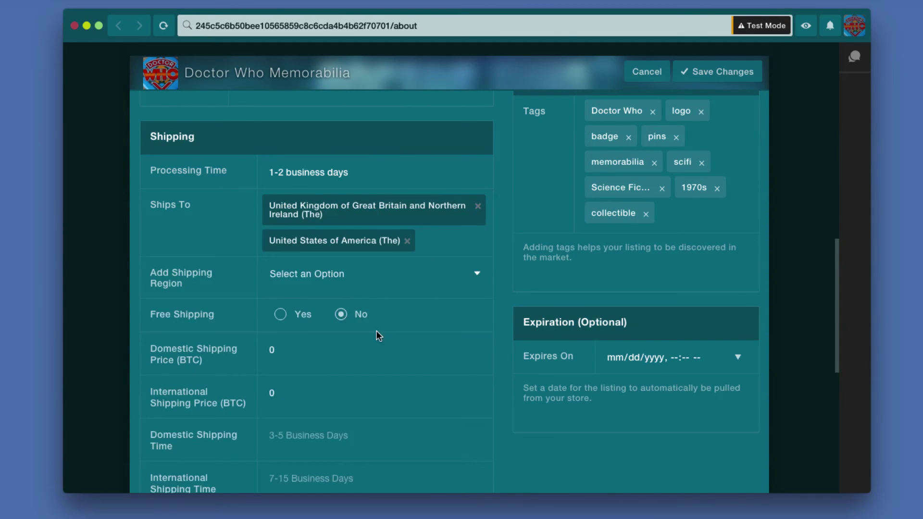
scroll(379, 335, "down", 2)
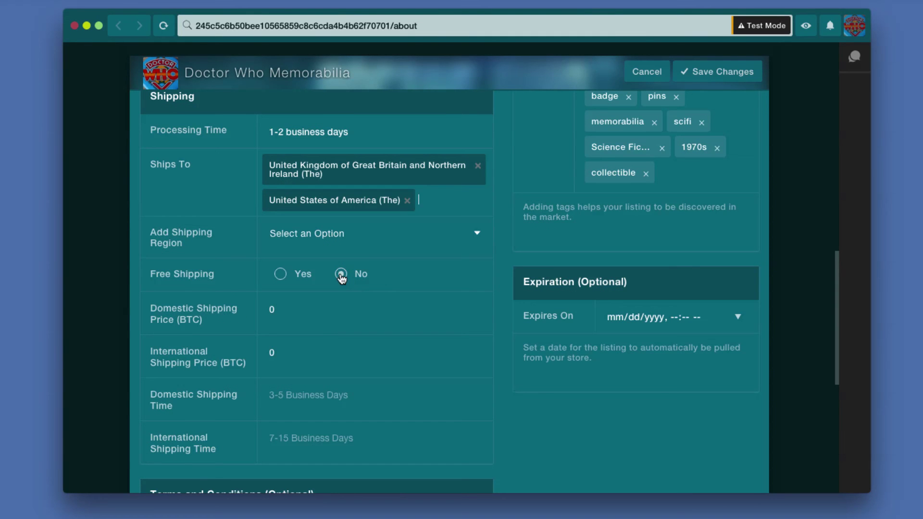
Set Free Shipping to Yes for UK and US, then move into the domestic and international shipping time fields
double_click(276, 304)
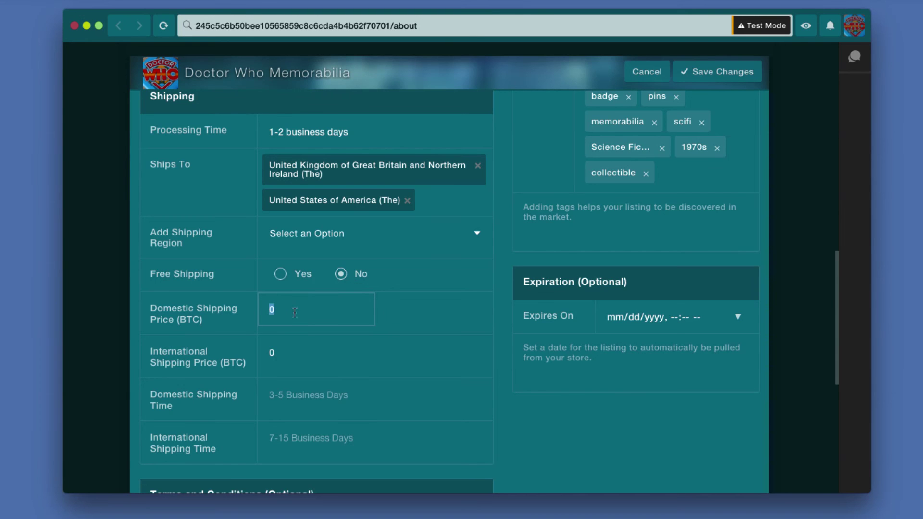
left_click(295, 352)
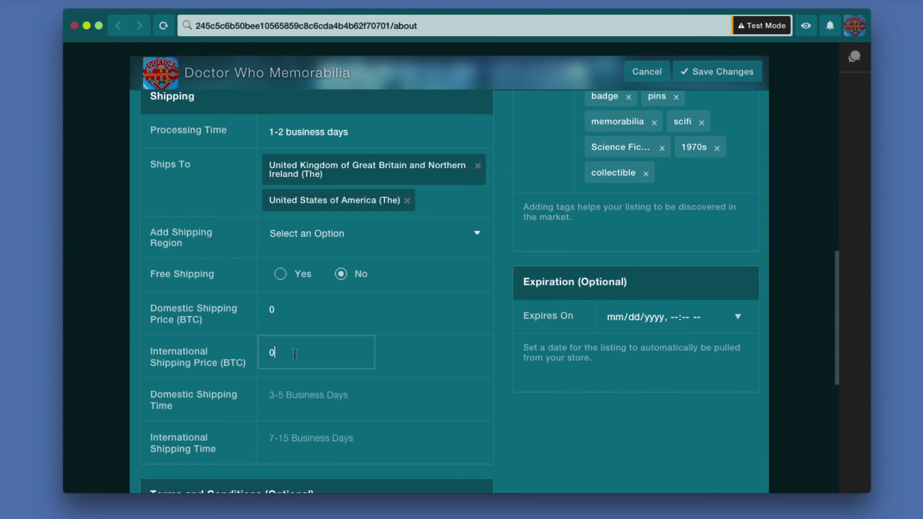
left_click(294, 315)
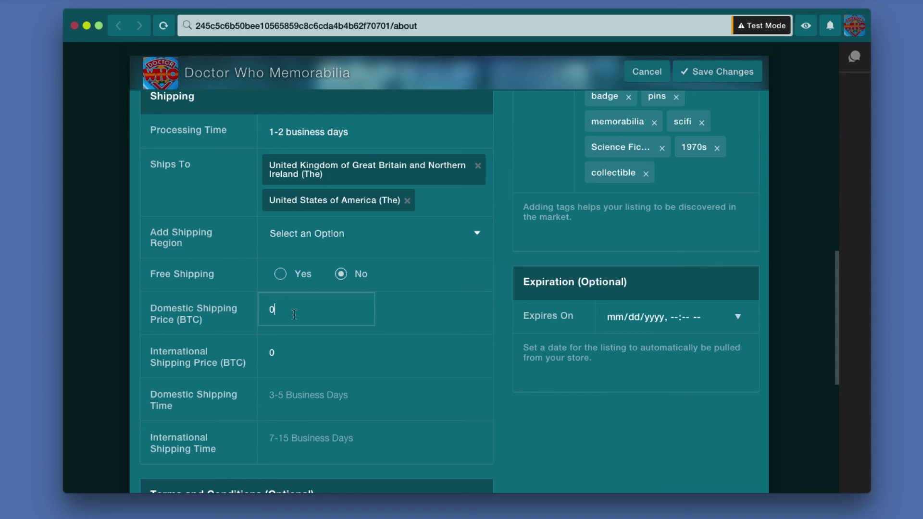
left_click(294, 350)
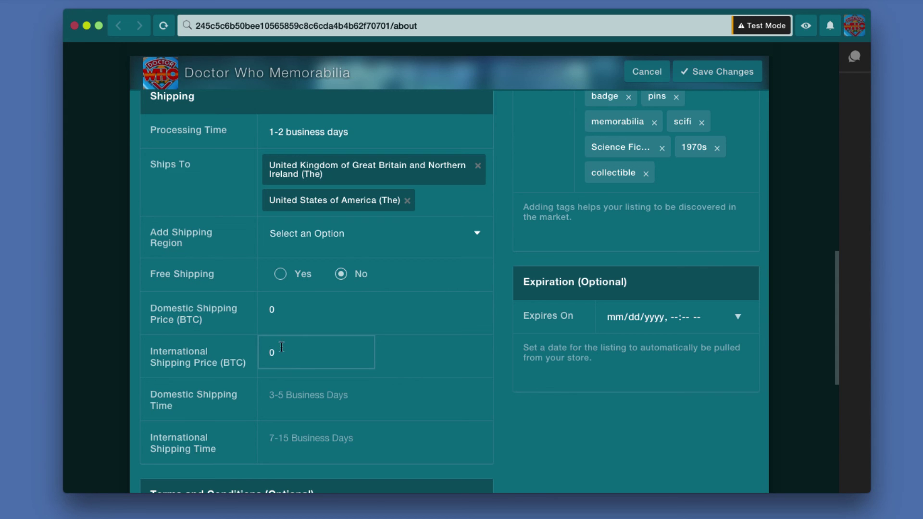
left_click(280, 275)
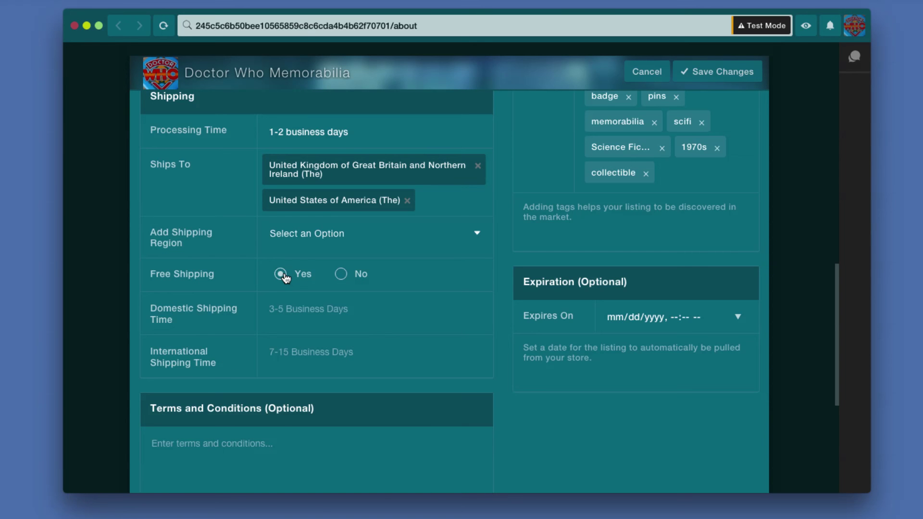
left_click(295, 308)
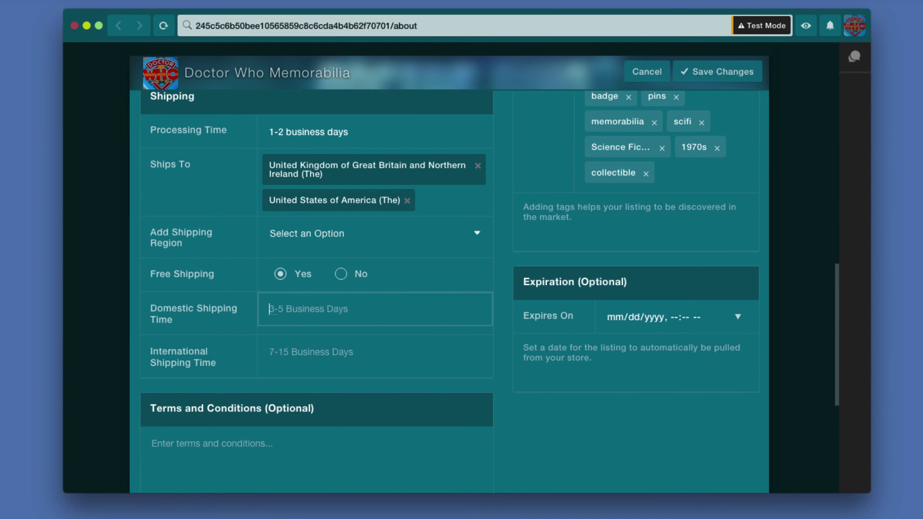
key("Tab")
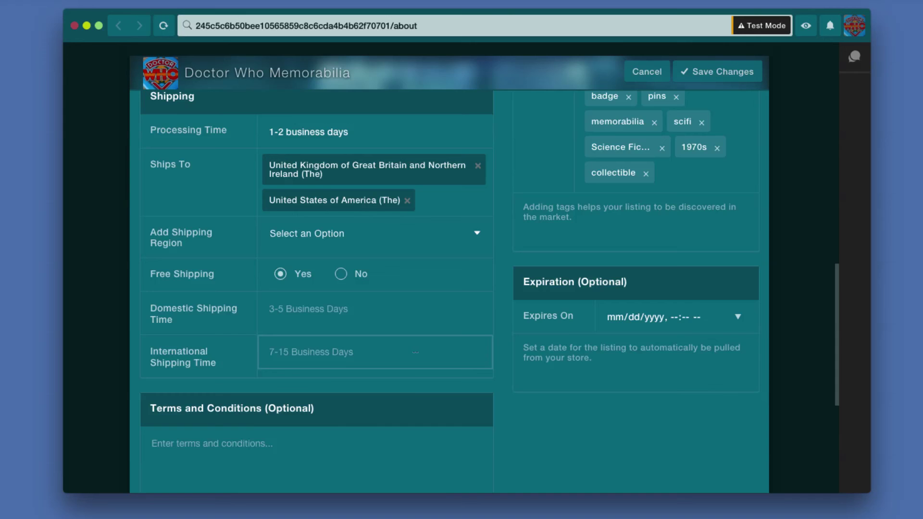
Paste 'This is a demo and not really for sale' into the Terms and Conditions, leaving Return Policy empty
scroll(412, 377, "down", 1)
scroll(293, 387, "down", 3)
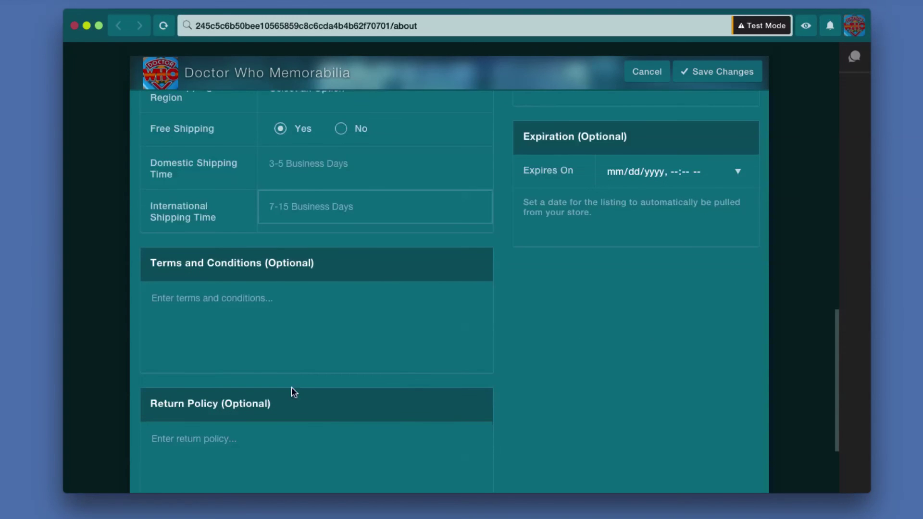
left_click(290, 318)
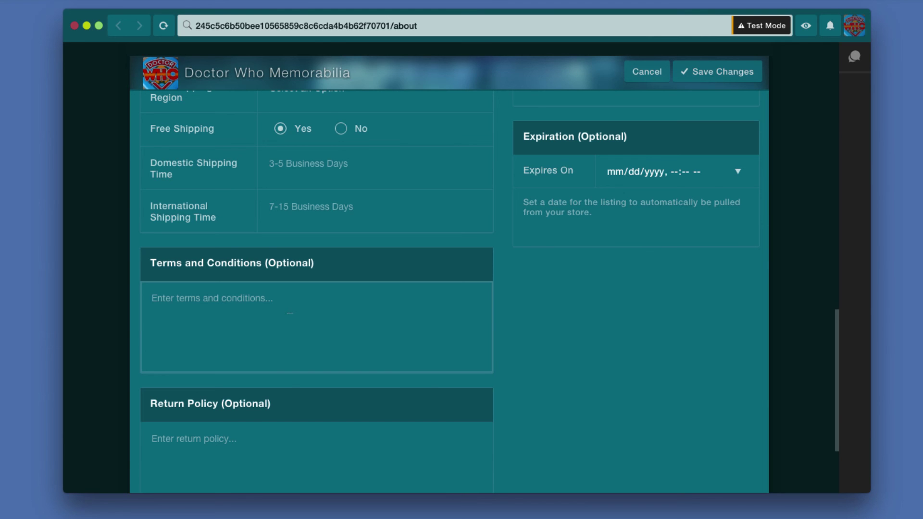
type("This is a demo and not really for sale")
scroll(294, 379, "down", 2)
left_click(261, 383)
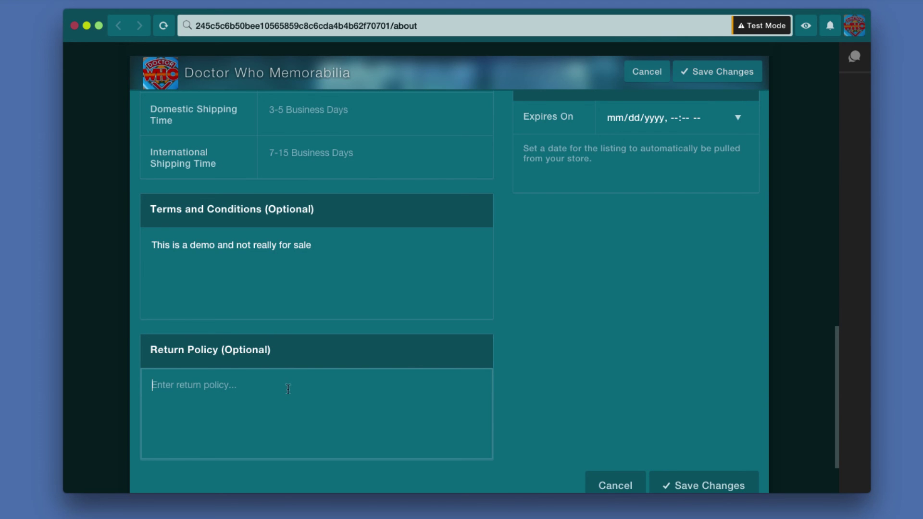
scroll(477, 370, "up", 4)
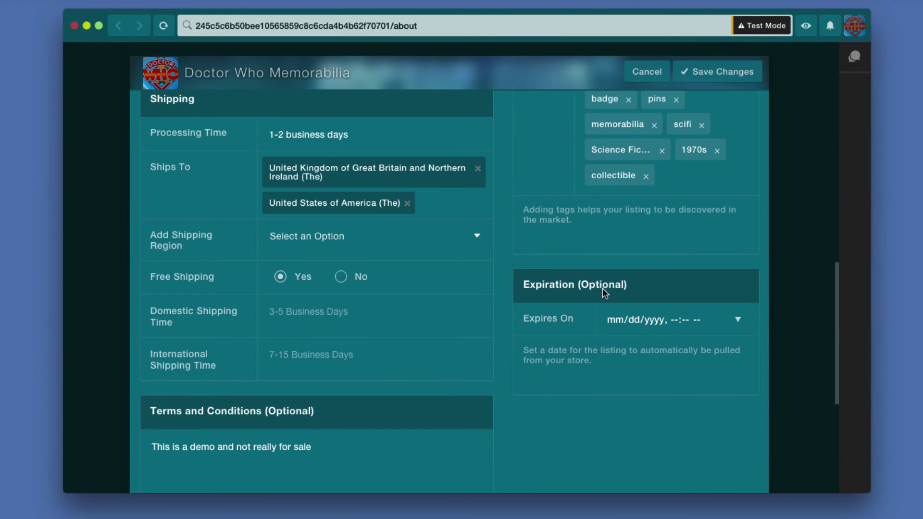
Open the Expires On calendar and move it forward to May 2016
scroll(602, 288, "up", 1)
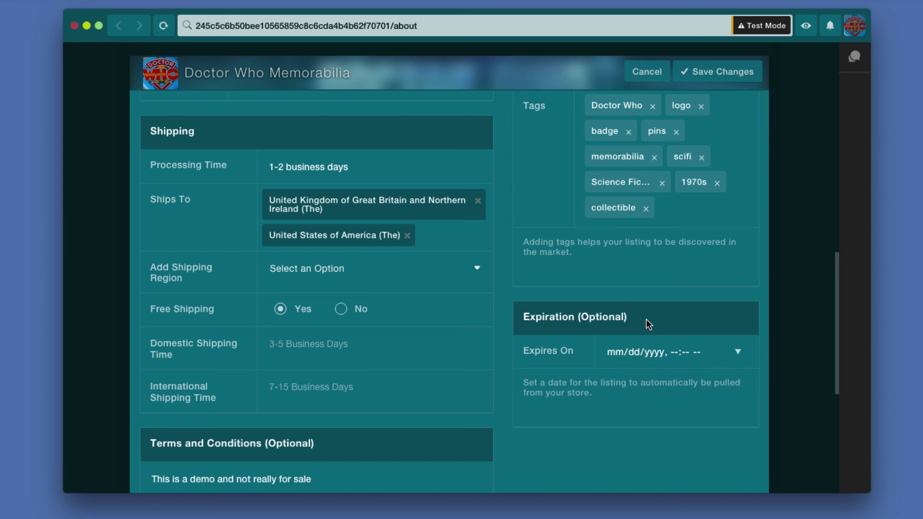
left_click(739, 357)
left_click(739, 357)
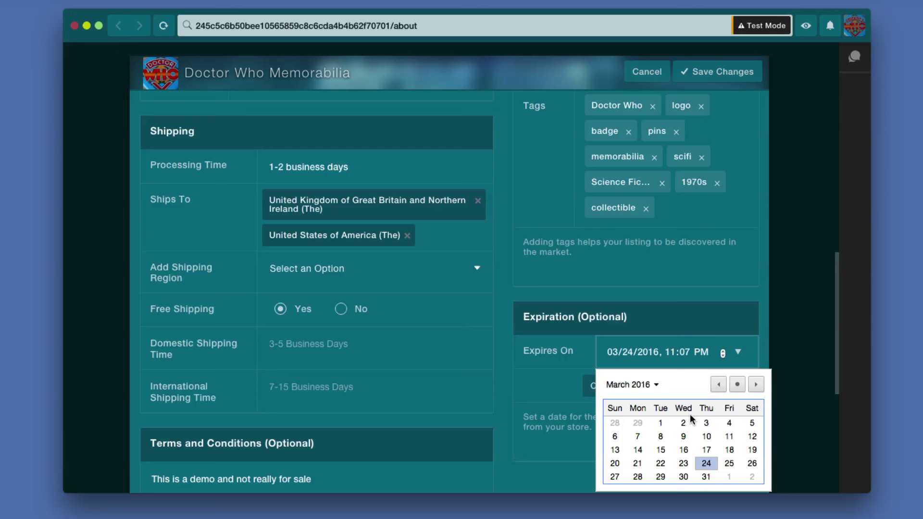
left_click(756, 384)
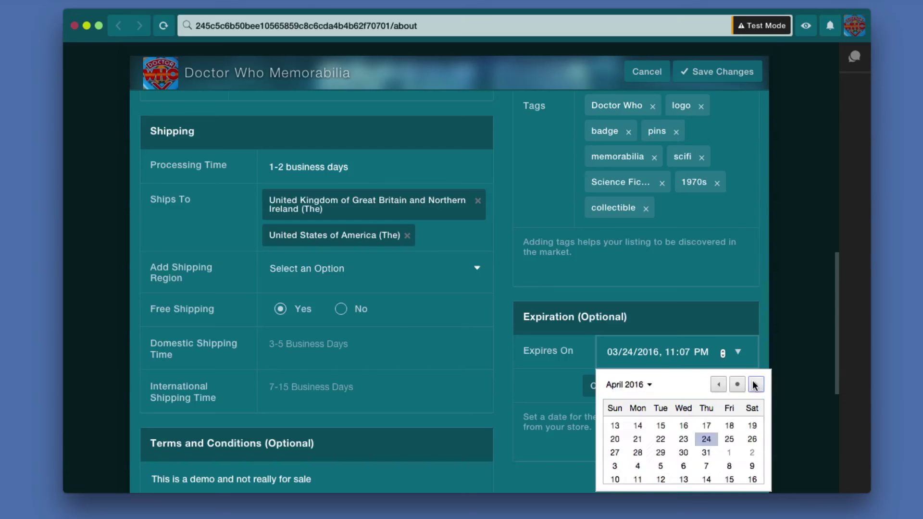
left_click(718, 384)
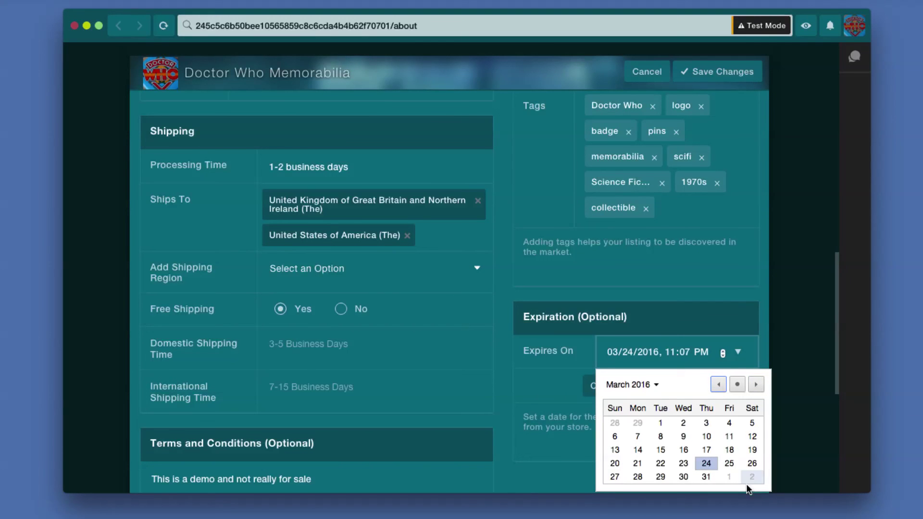
left_click(754, 387)
left_click(752, 388)
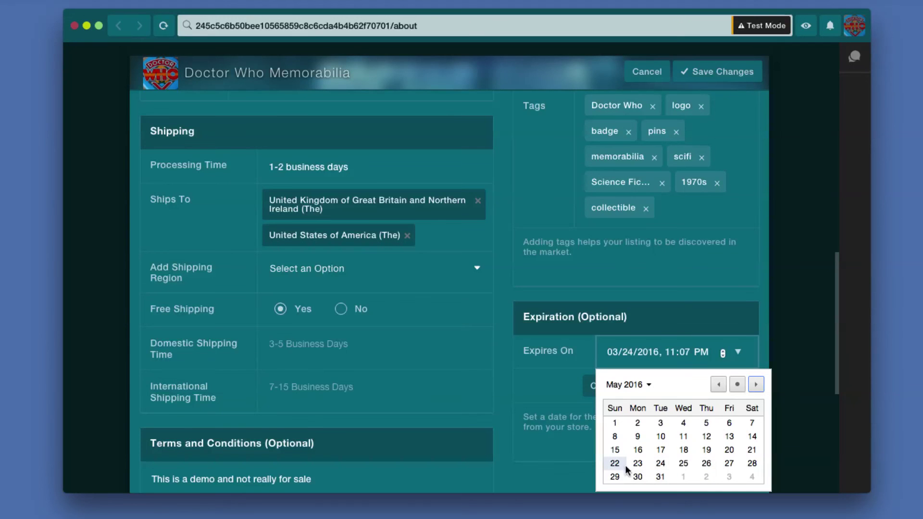
Pick a May 2016 expiry day, then save the 0.0100 BTC badge listing
left_click(729, 450)
scroll(699, 449, "down", 7)
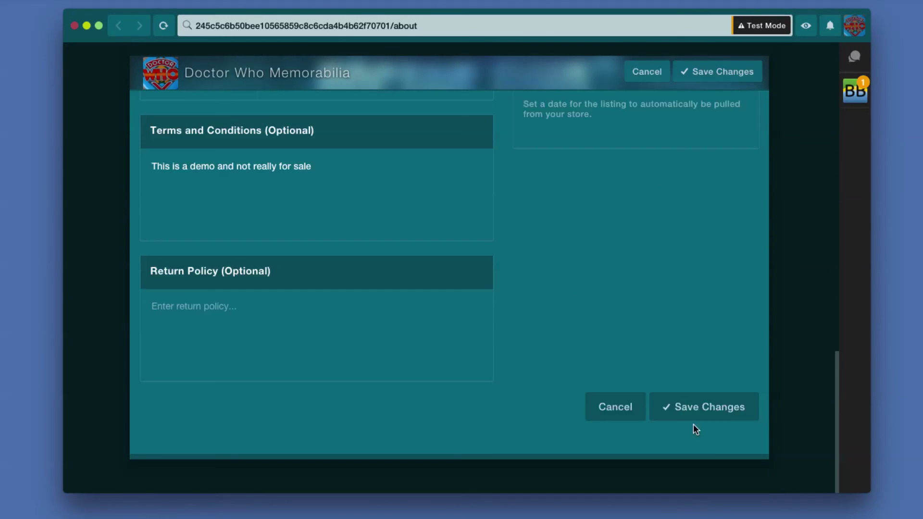
scroll(672, 322, "up", 15)
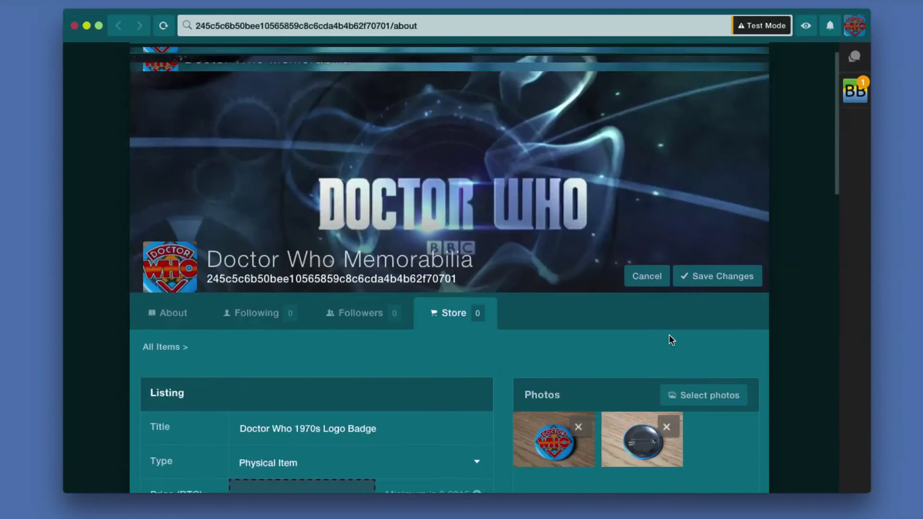
scroll(670, 346, "down", 3)
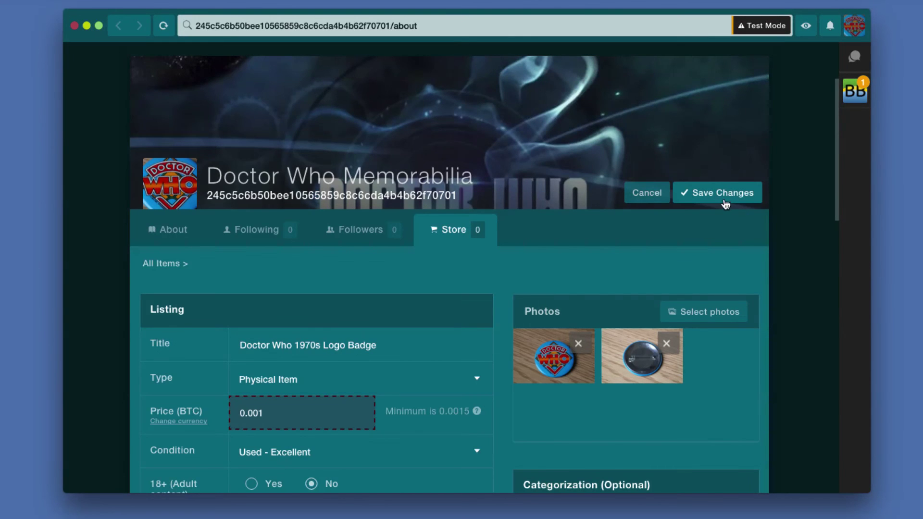
scroll(709, 302, "down", 10)
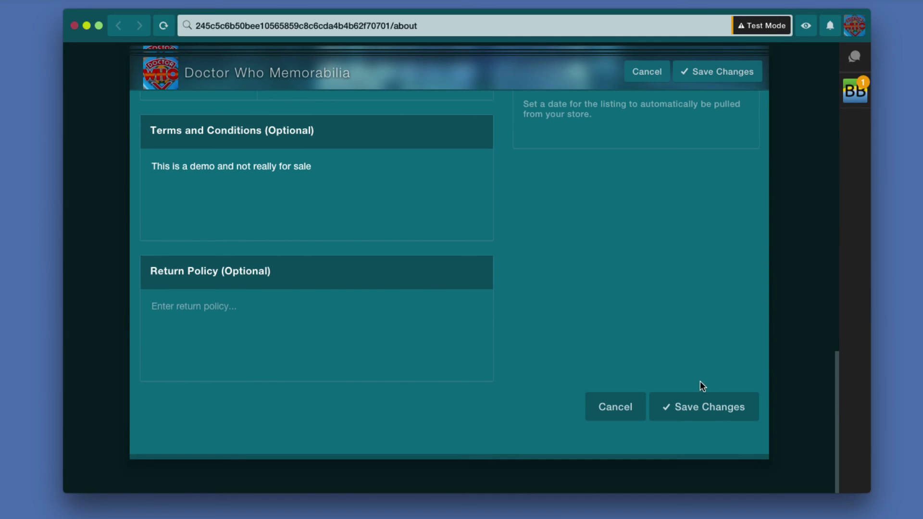
left_click(703, 407)
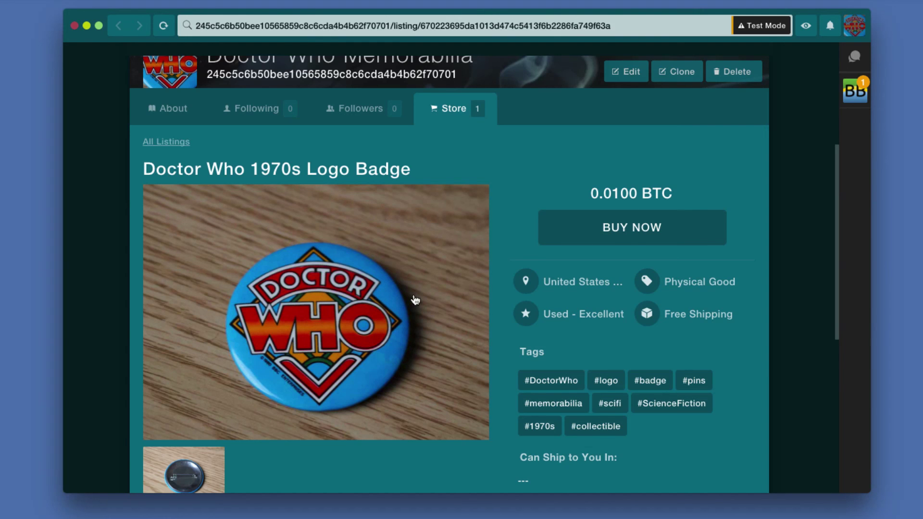
scroll(414, 298, "down", 2)
scroll(416, 301, "down", 1)
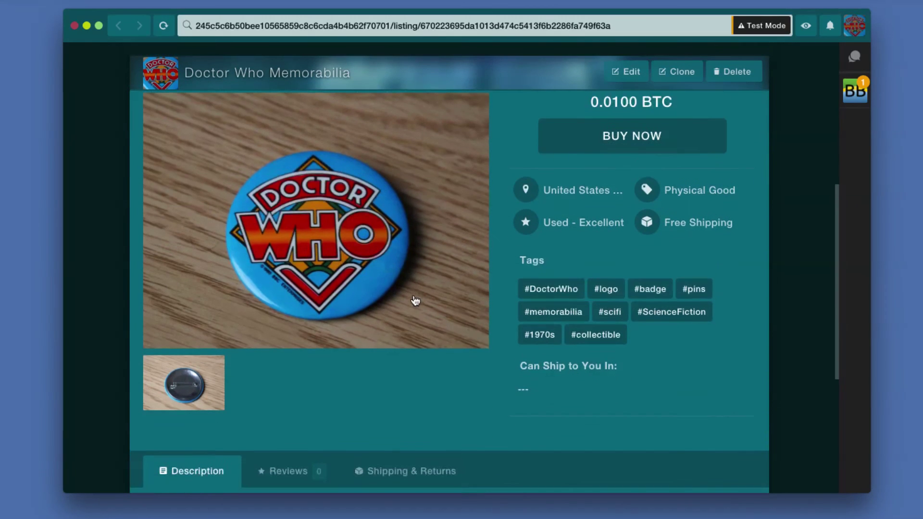
scroll(415, 301, "down", 5)
scroll(411, 293, "up", 7)
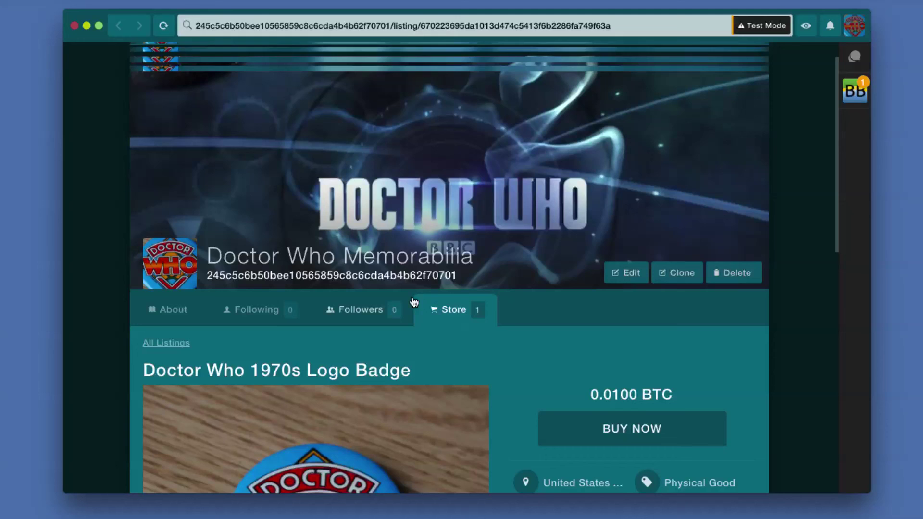
scroll(417, 313, "down", 1)
scroll(416, 313, "down", 1)
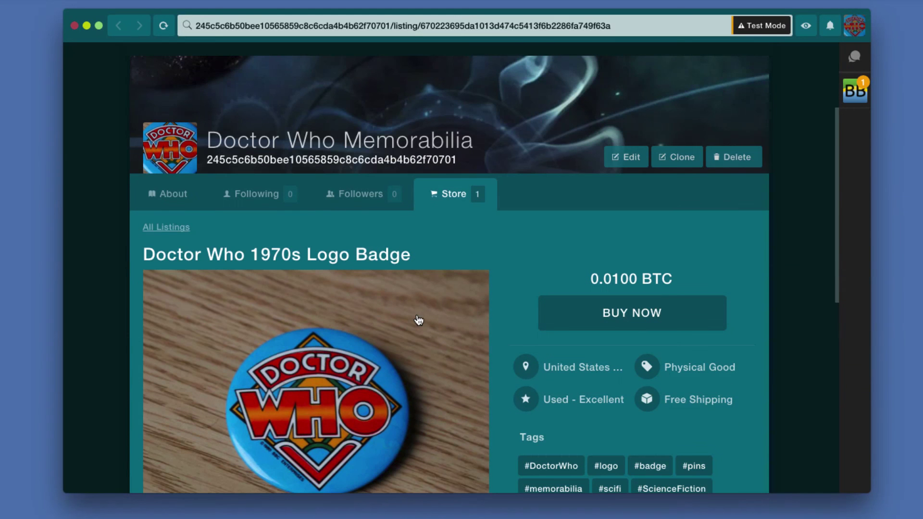